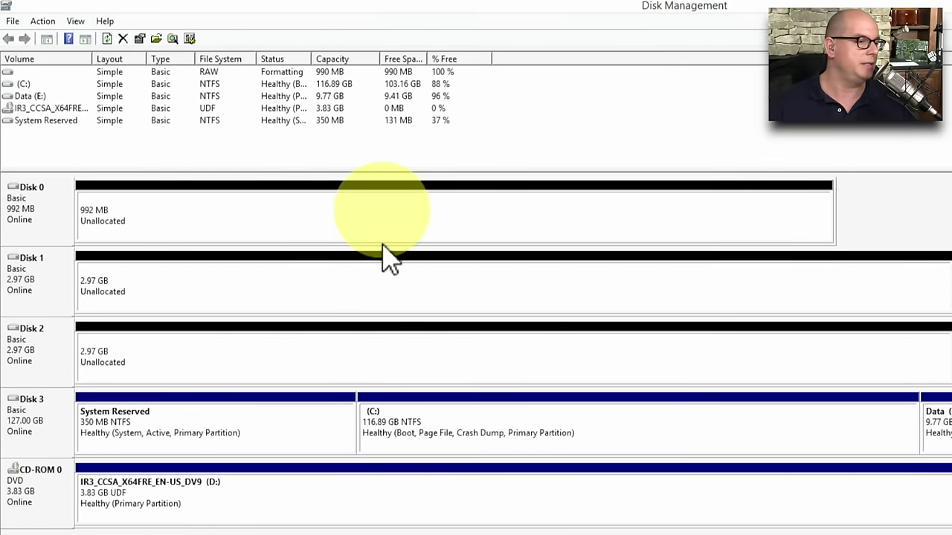
Step: Create a 990 MB NTFS simple volume, quick-formatted, with drive letter F: in Disk 0's unallocated space
right_click(447, 217)
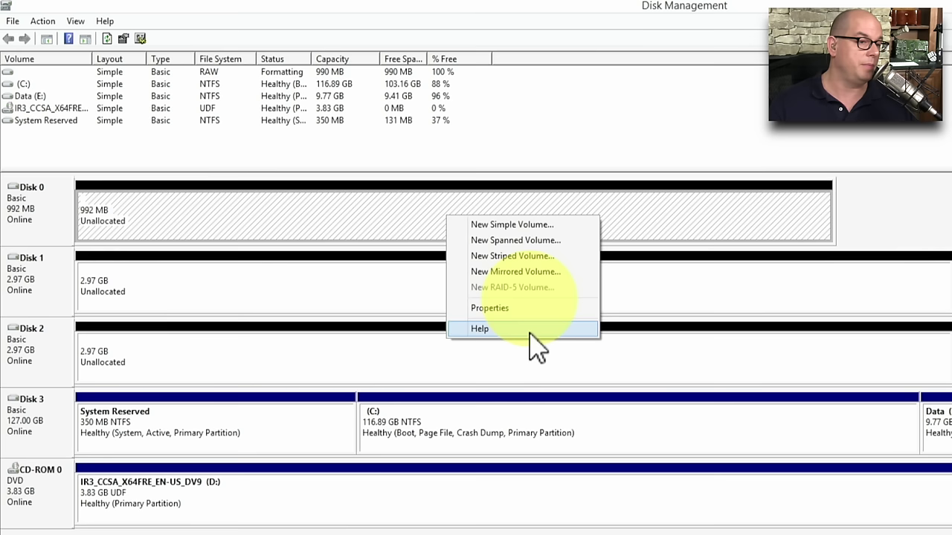
click(556, 224)
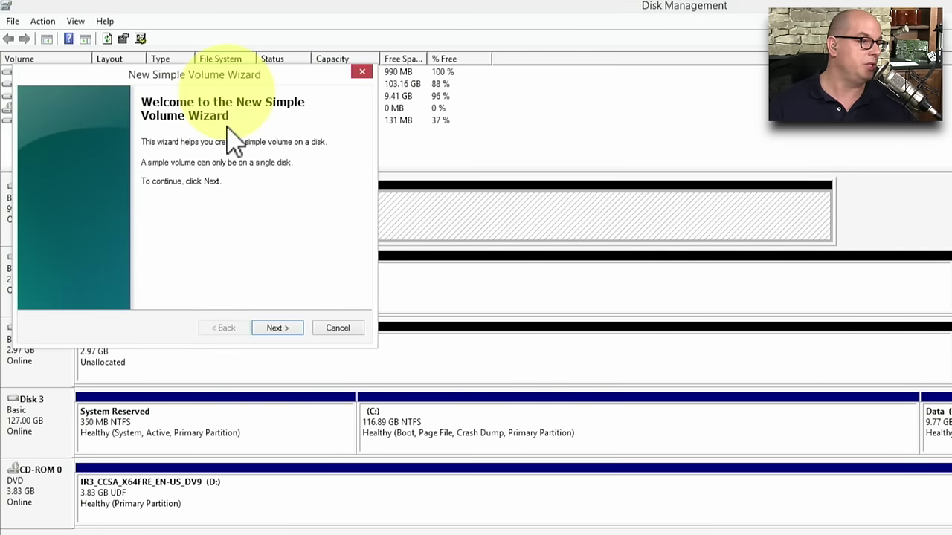
click(277, 328)
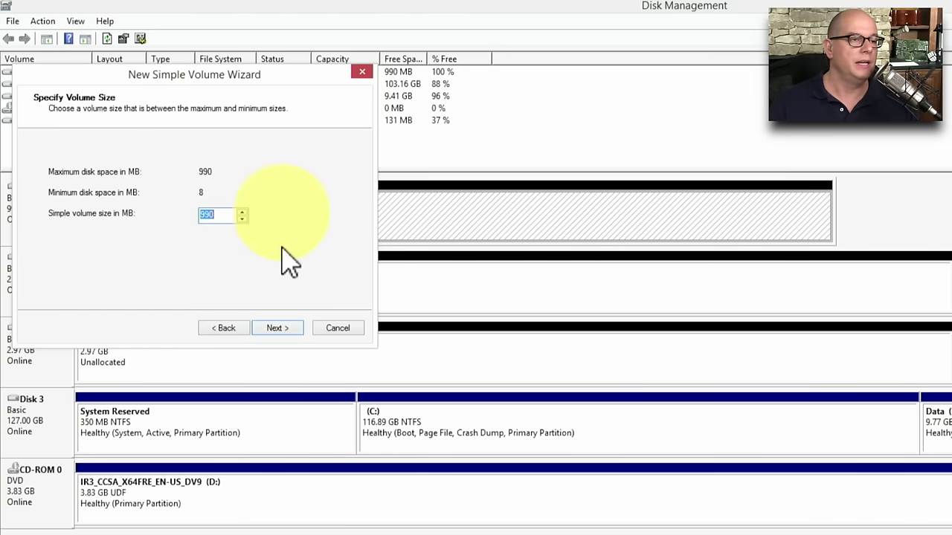
click(287, 328)
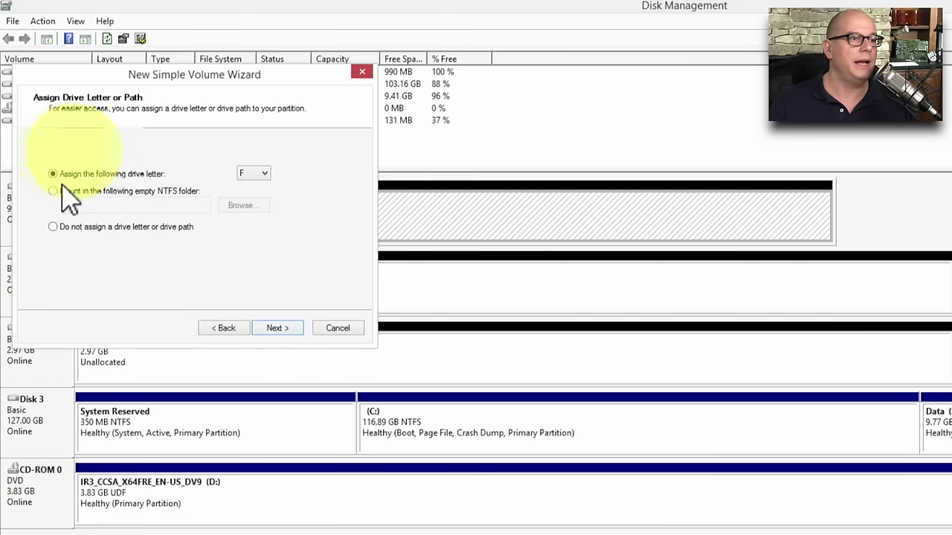
click(277, 328)
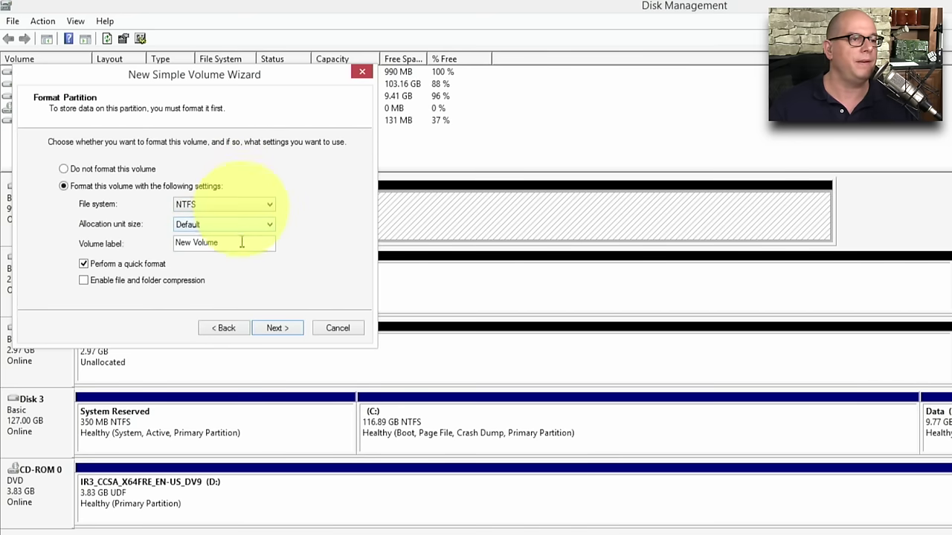
click(287, 332)
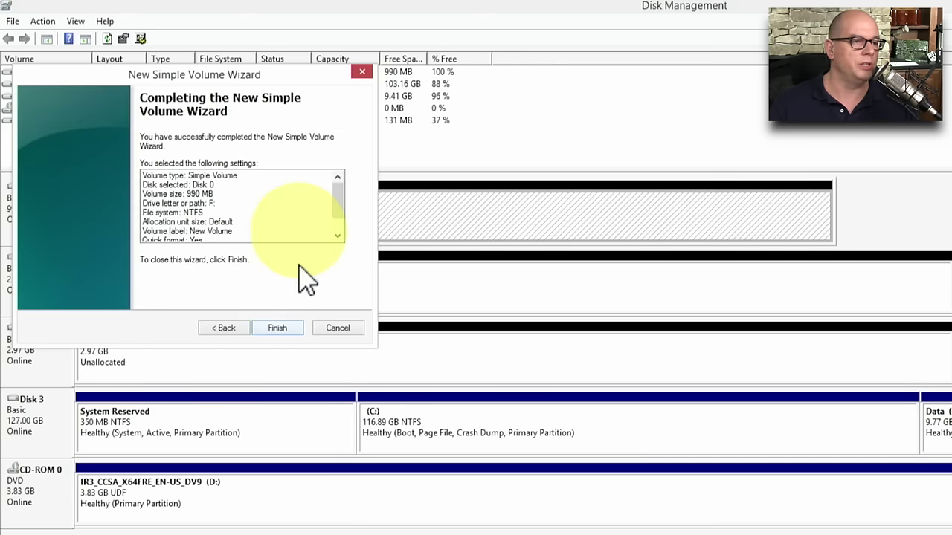
click(285, 332)
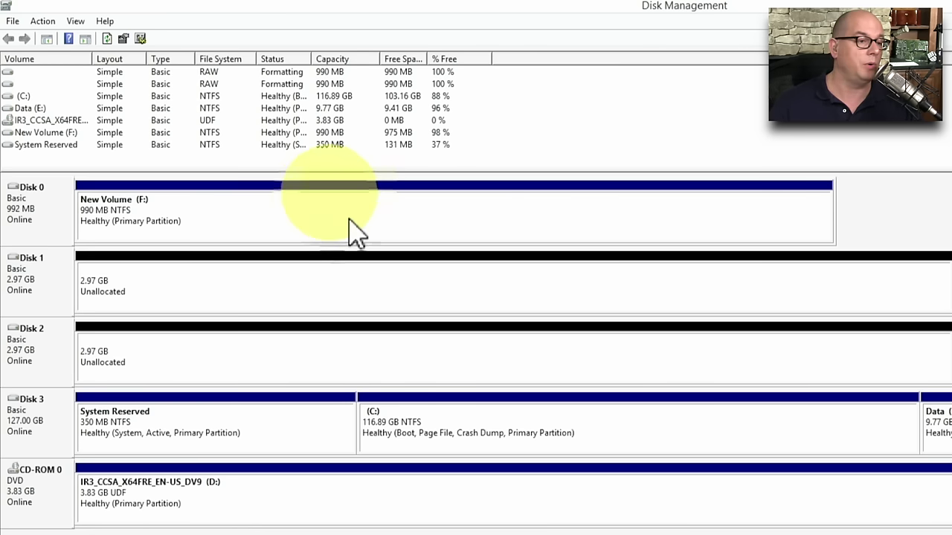
Step: Shrink New Volume (F:) by 300 MB, leaving it at 690 MB
right_click(424, 215)
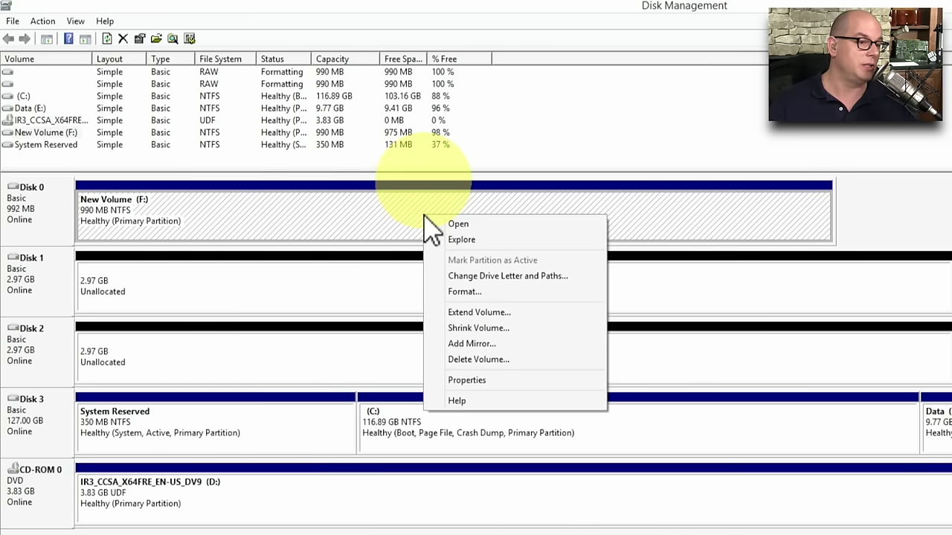
click(522, 333)
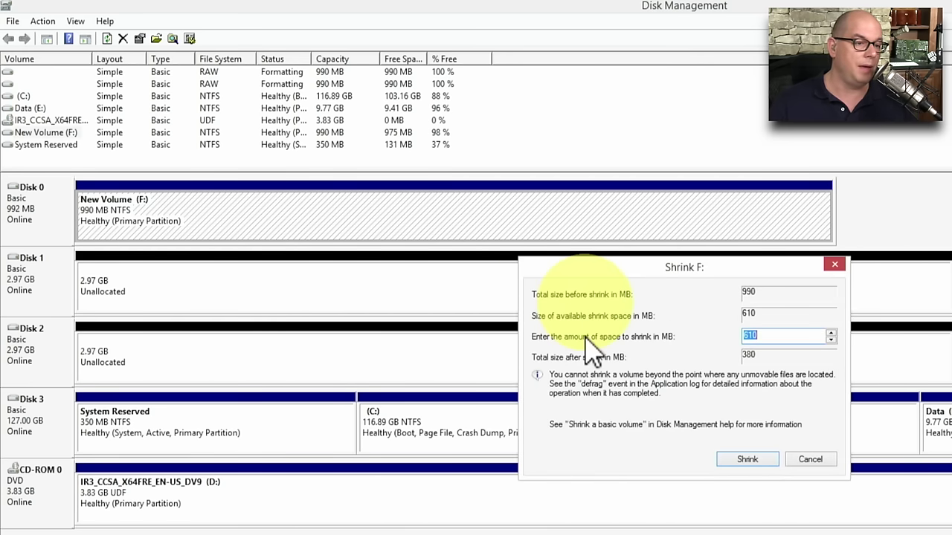
text(300)
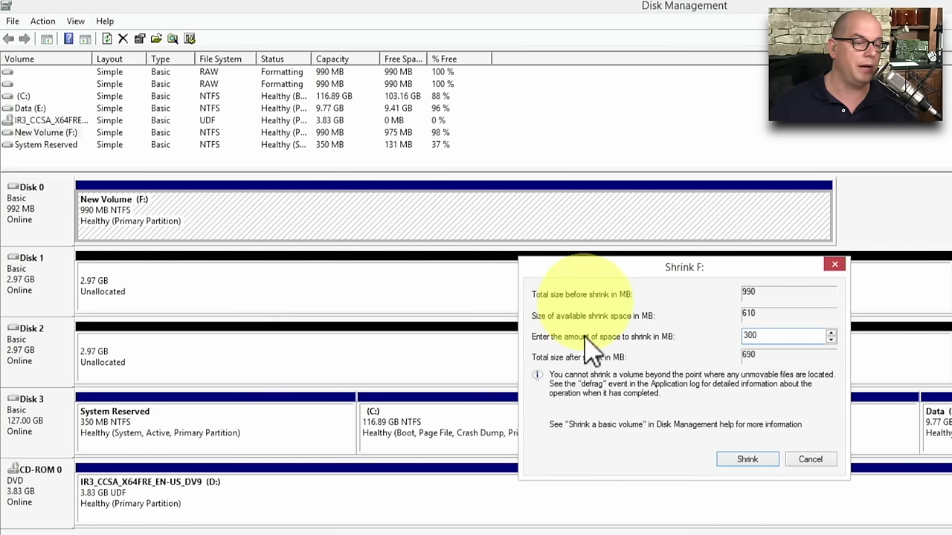
click(751, 460)
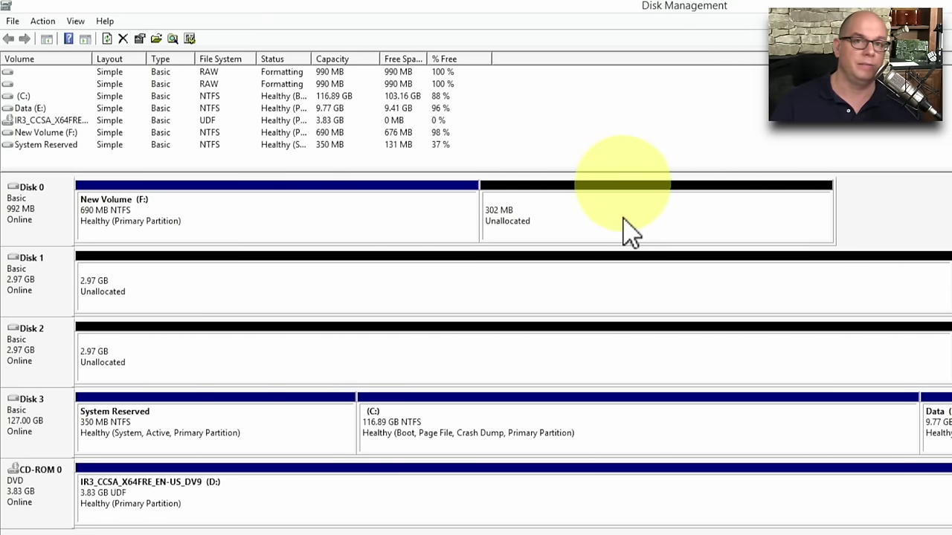
right_click(388, 207)
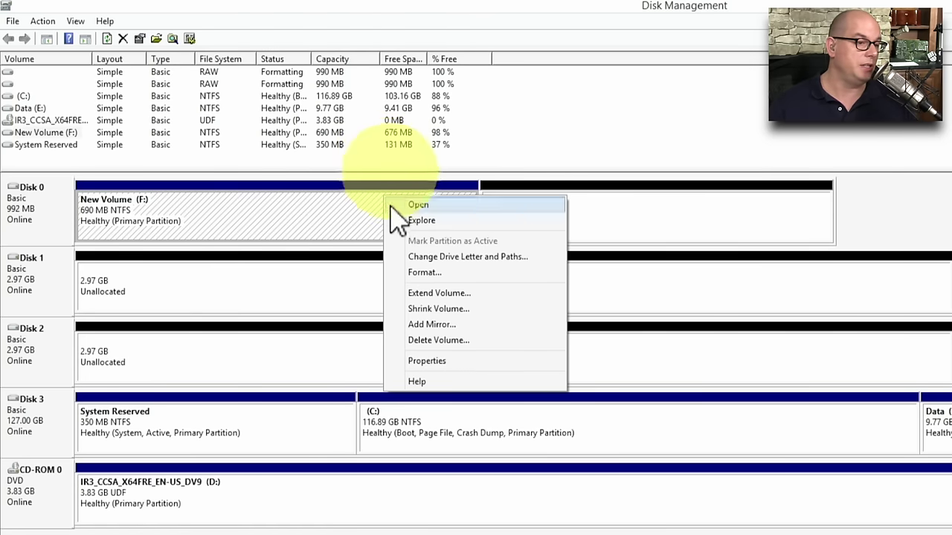
Step: Extend New Volume (F:) with the 300 MB from Disk 0, back to 990 MB
click(447, 293)
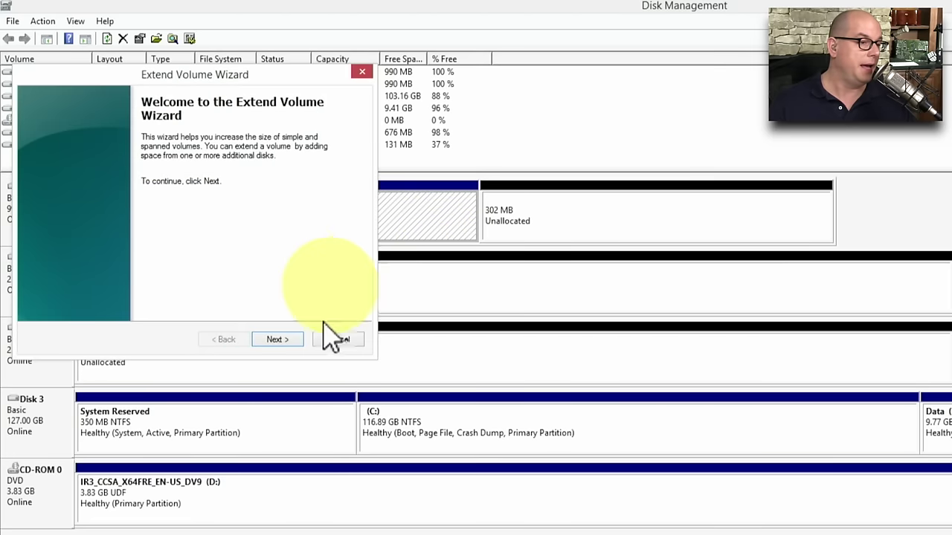
click(294, 341)
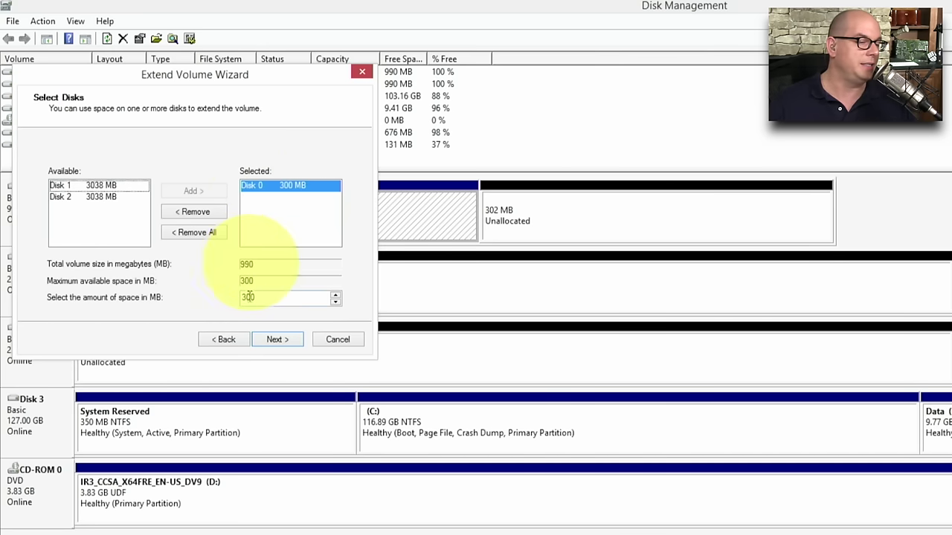
click(285, 339)
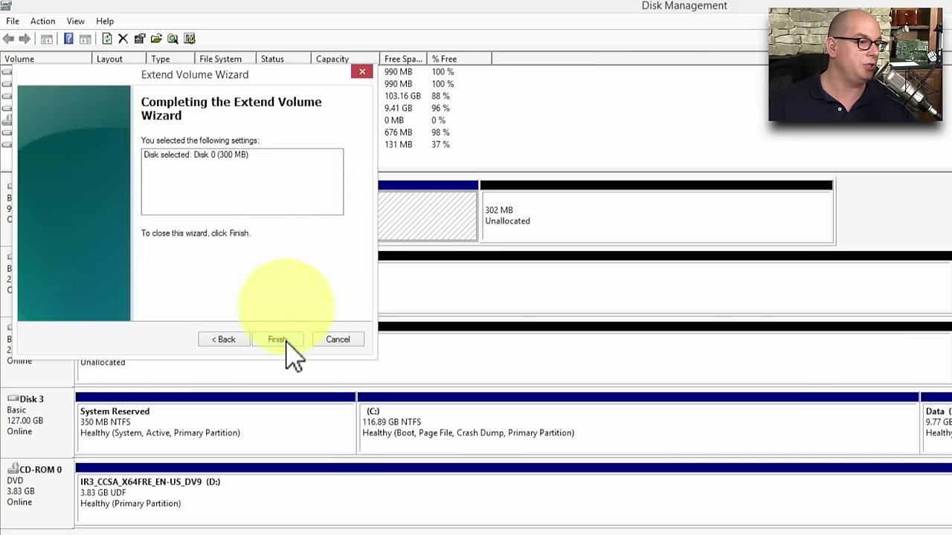
click(283, 339)
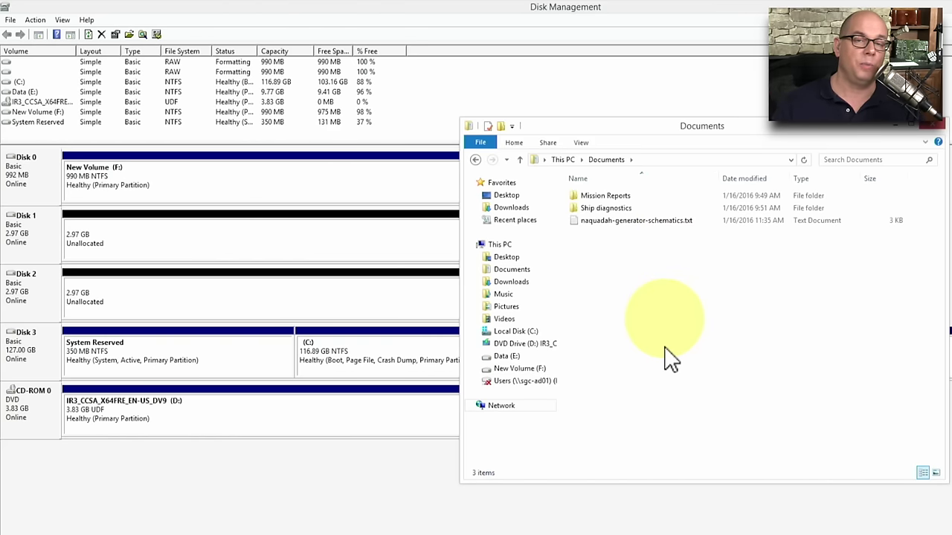
Step: Go back to Disk Management and select the F: partition
click(169, 192)
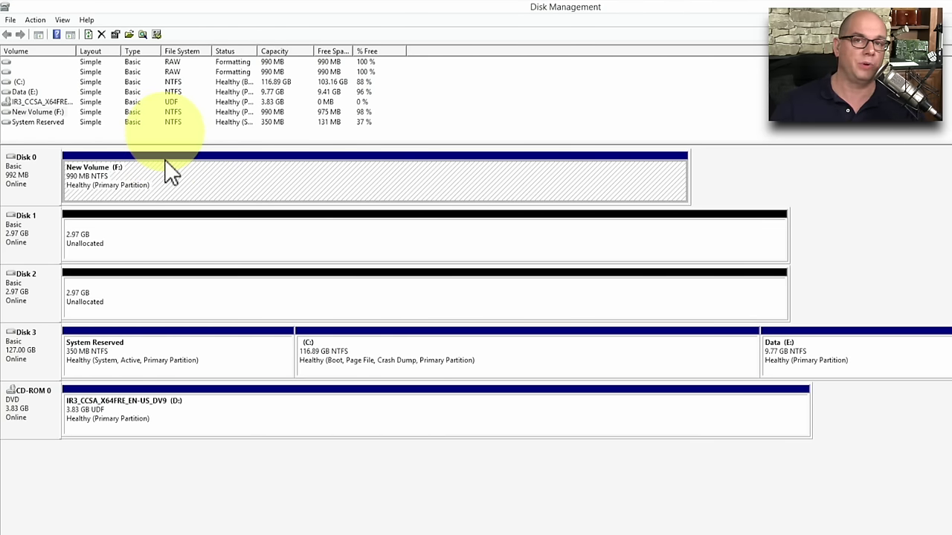
Step: Add a folder access path for New Volume (F:), browsing into drive C's user profile folders
right_click(198, 176)
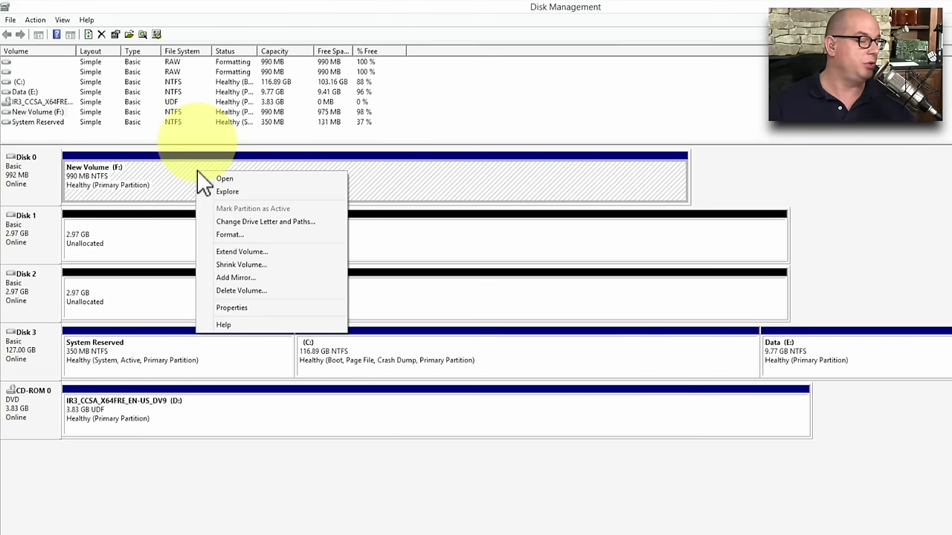
click(302, 223)
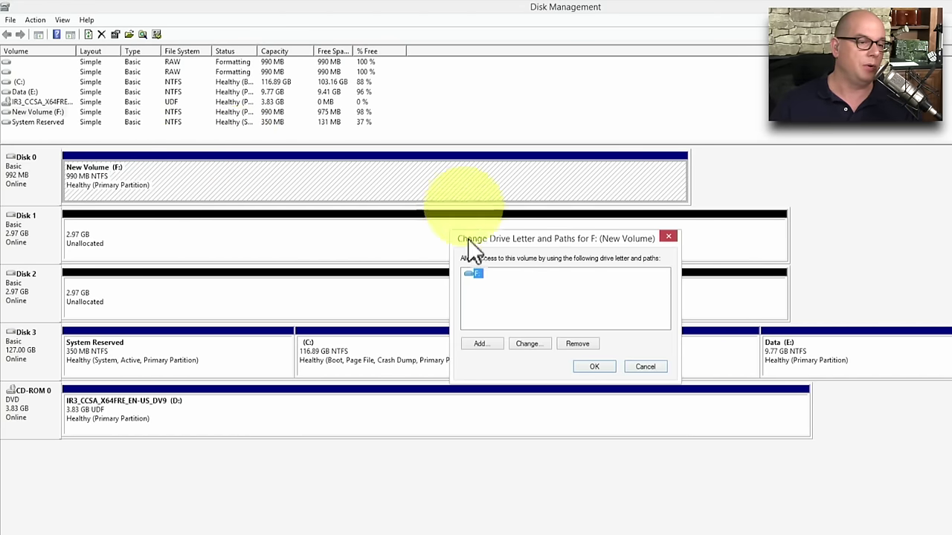
click(480, 345)
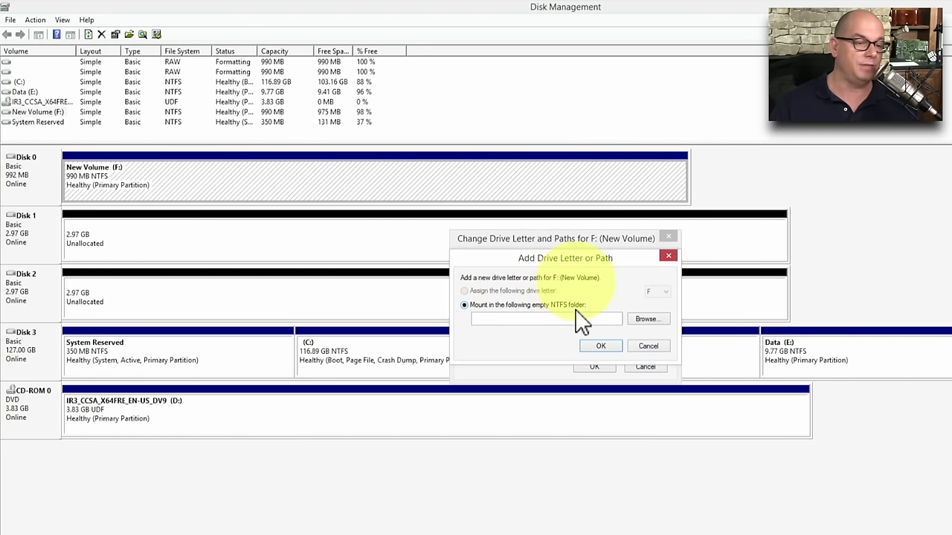
click(647, 319)
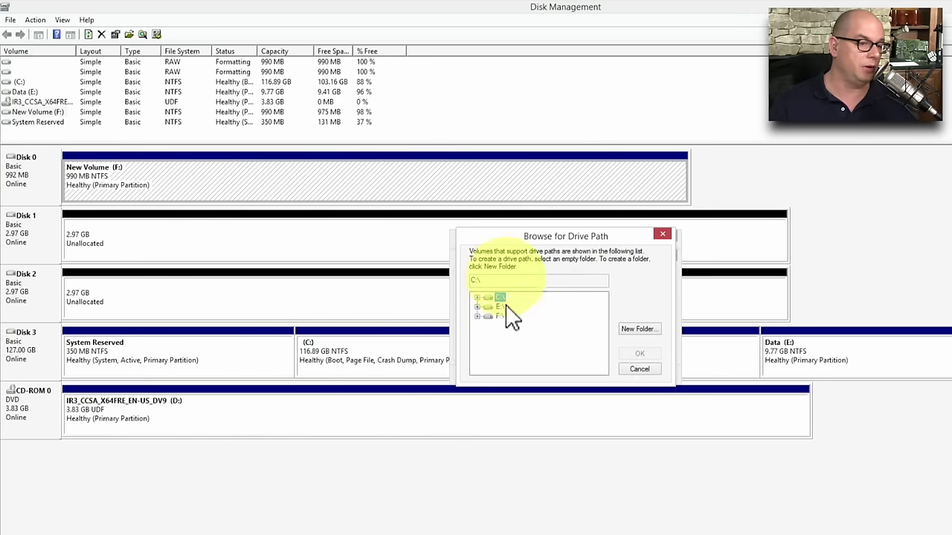
click(477, 297)
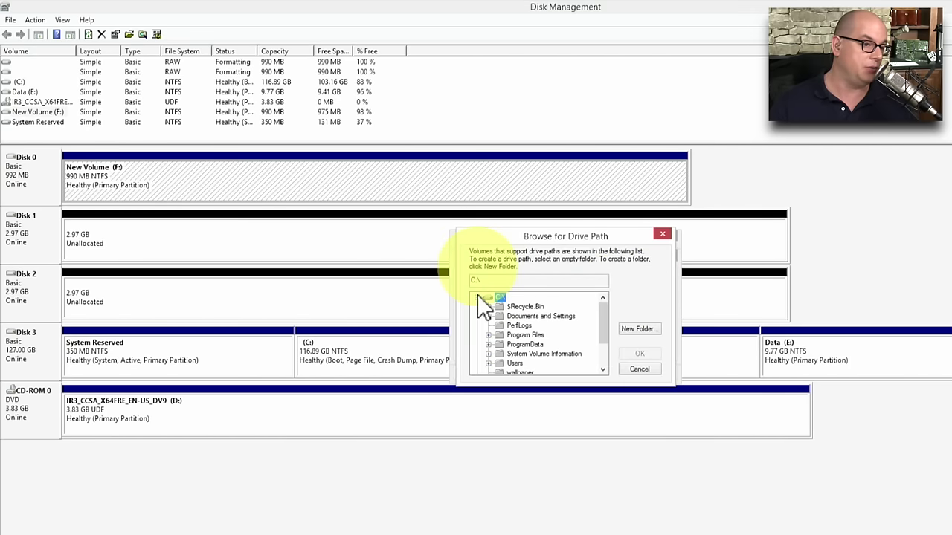
click(488, 362)
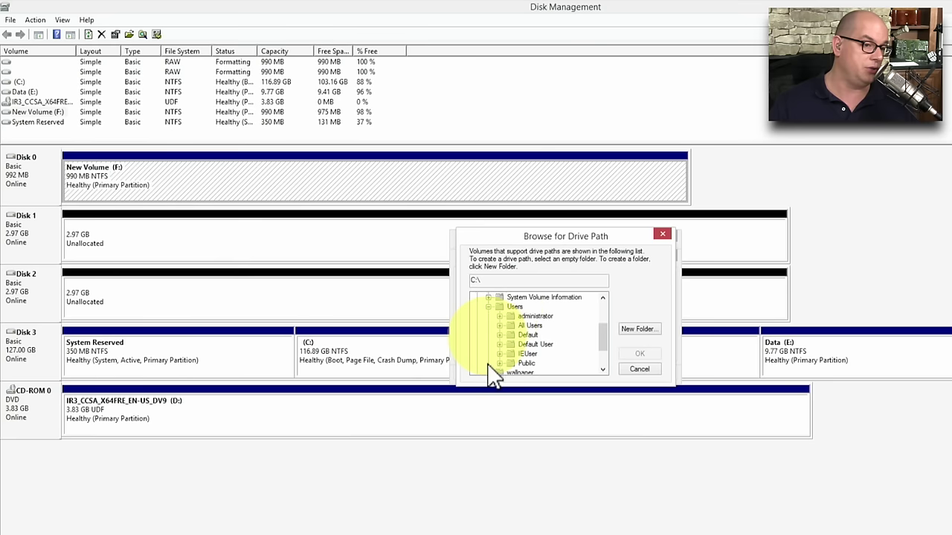
click(499, 316)
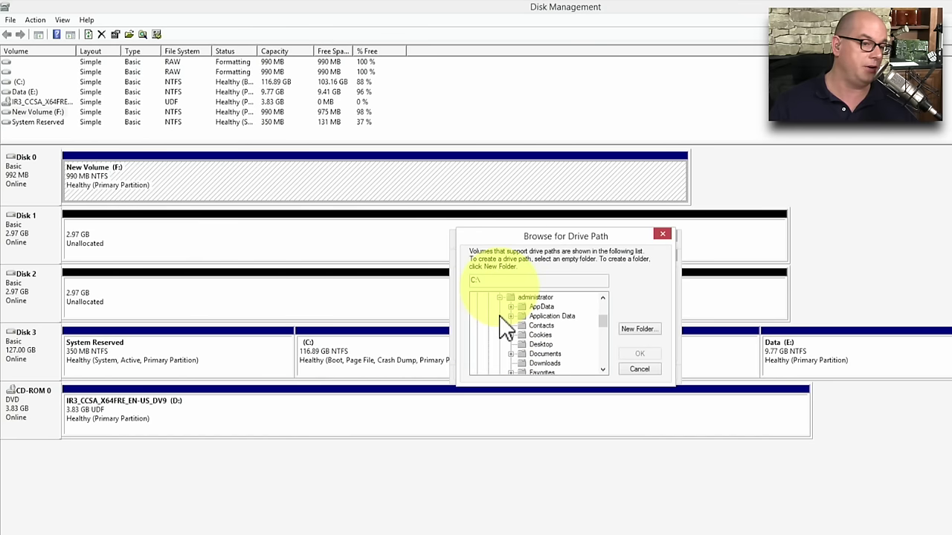
Step: Create a 'Pegasus Galaxy' folder in Documents and mount F: into it
double_click(551, 355)
click(642, 328)
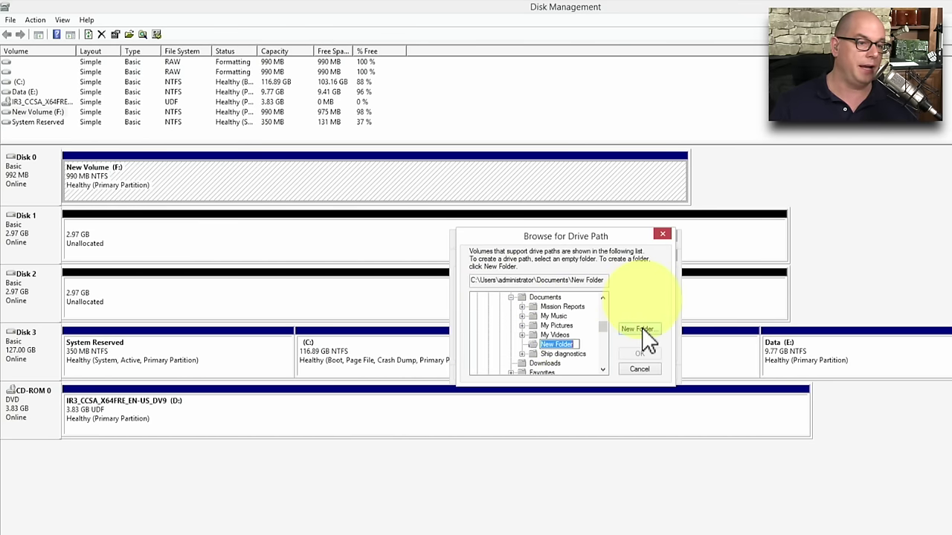
text(Pegasus Galaxy)
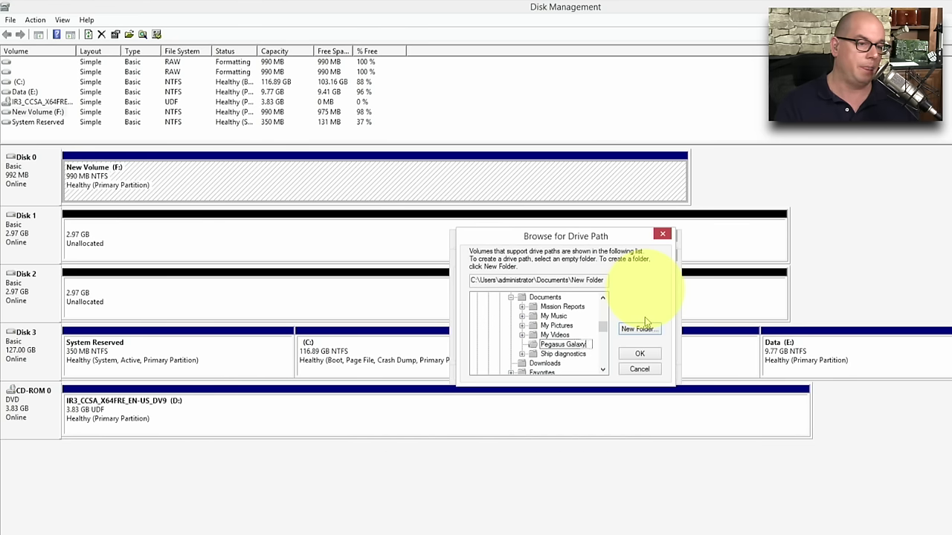
click(634, 351)
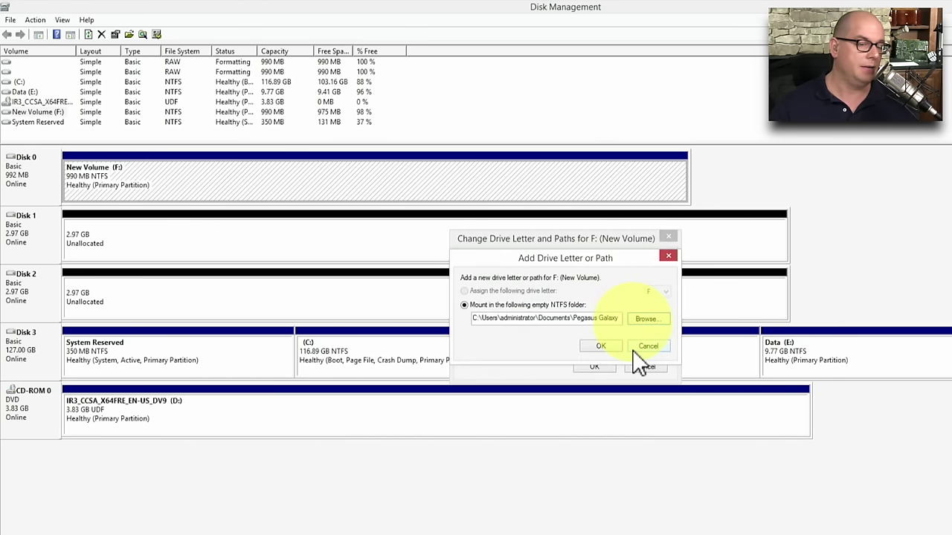
click(600, 344)
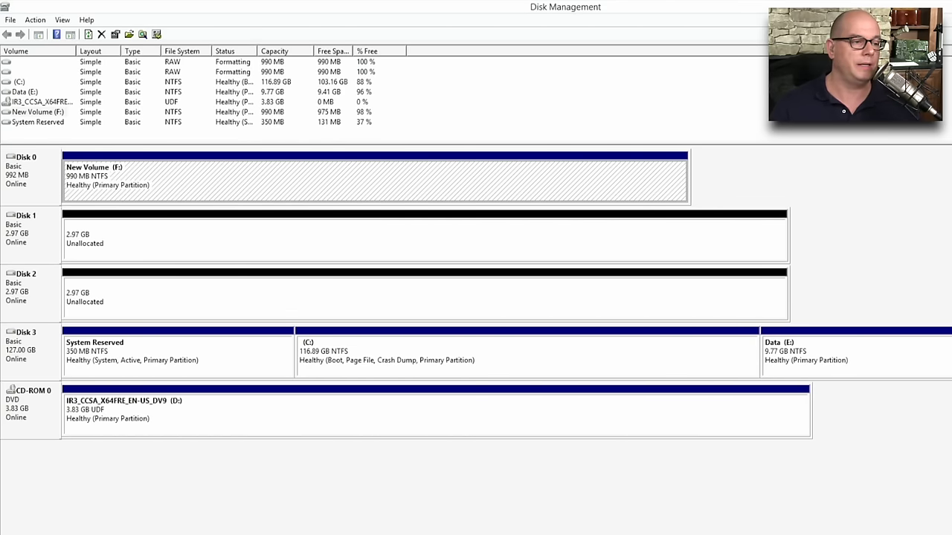
key(super+e)
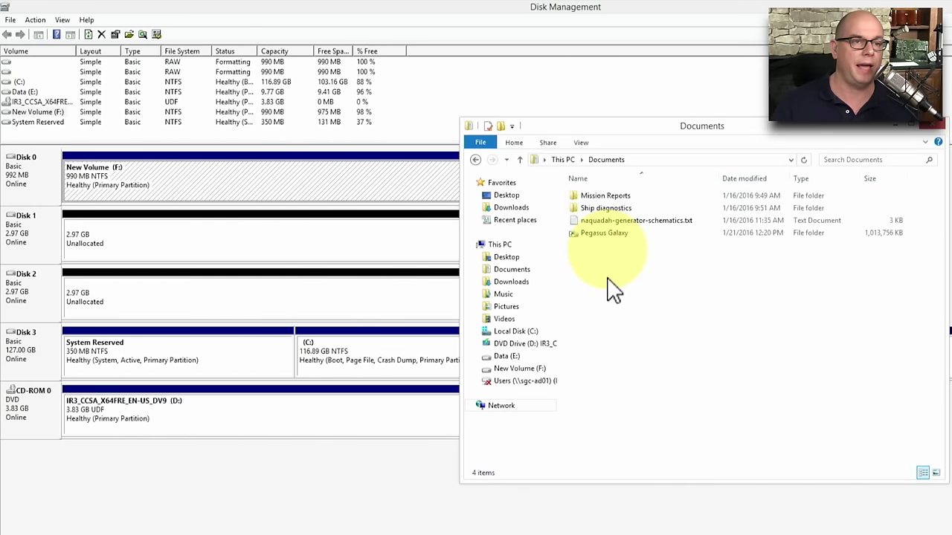
double_click(604, 233)
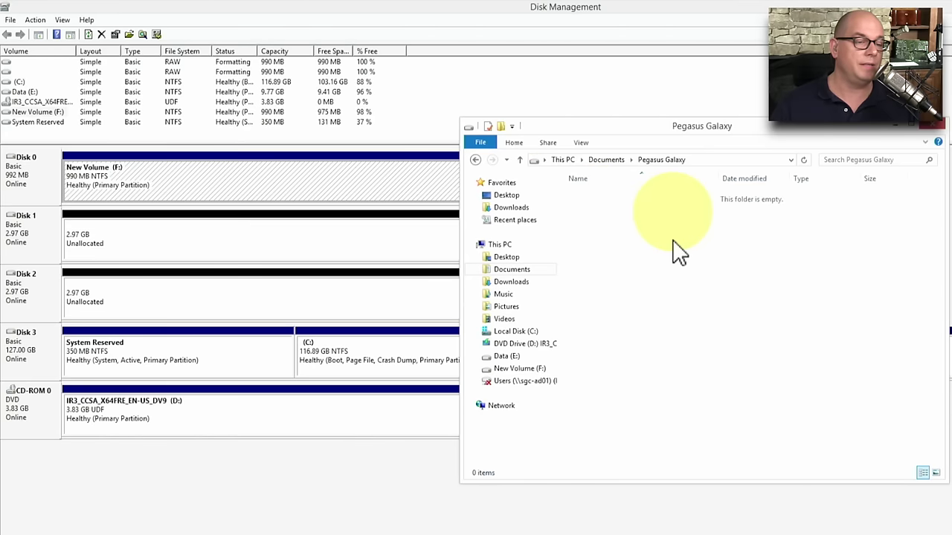
click(475, 159)
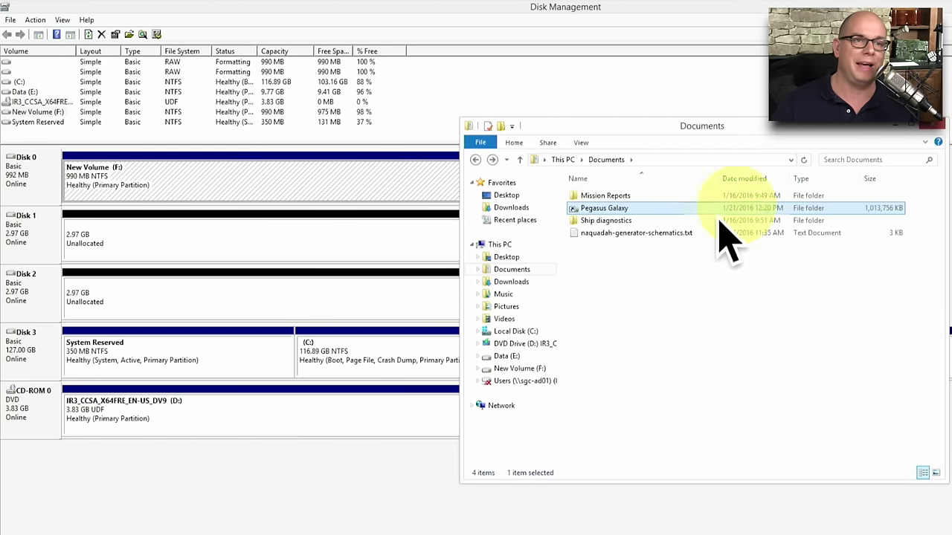
click(689, 367)
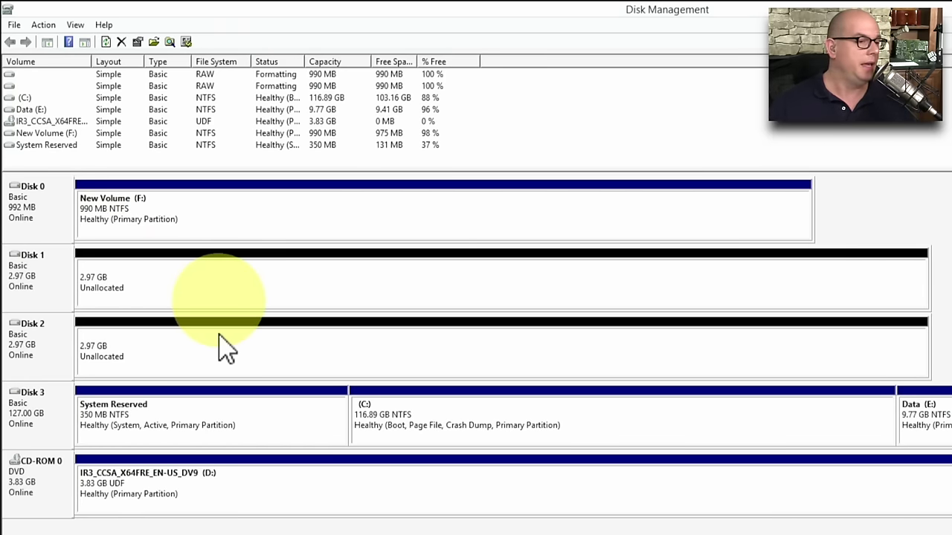
Step: Start a mirrored volume on Disk 1 and add Disk 2, keeping the 3038 MB size
right_click(265, 301)
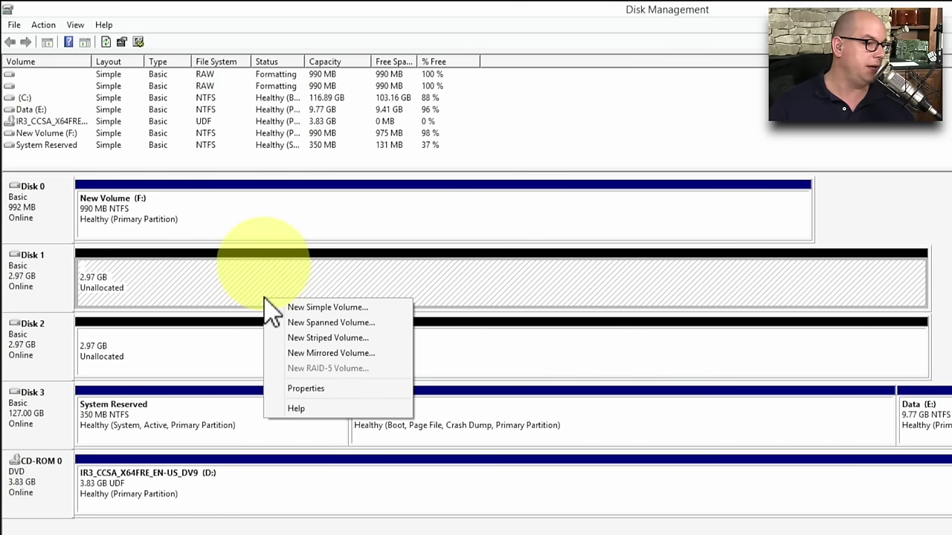
click(368, 355)
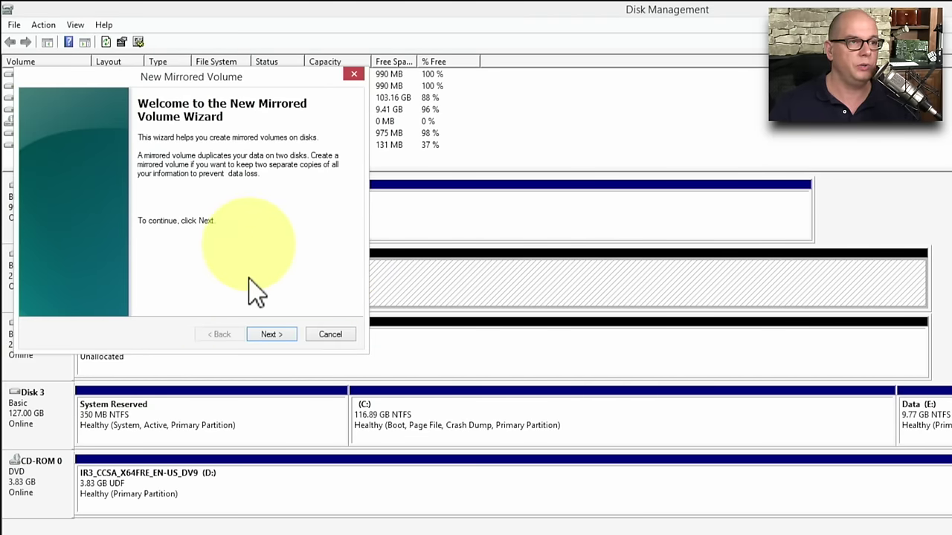
click(272, 334)
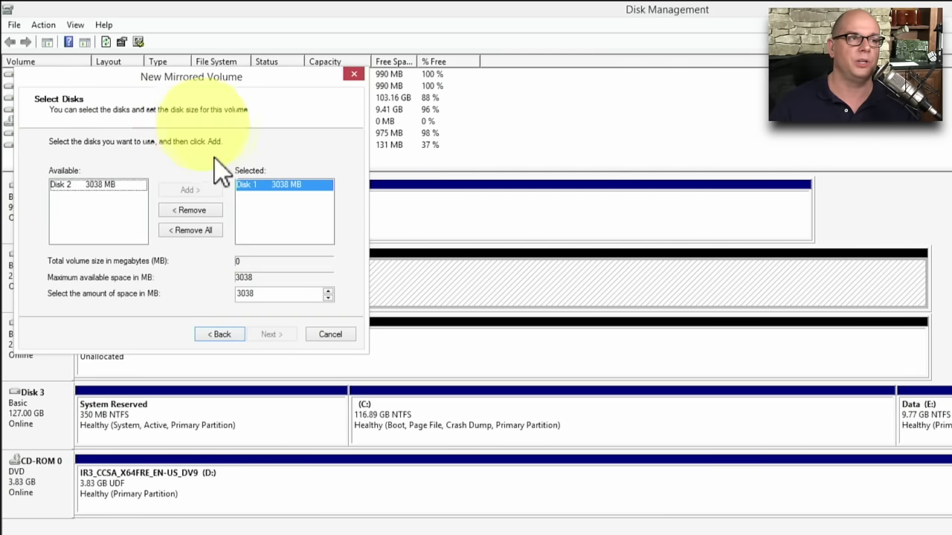
click(105, 187)
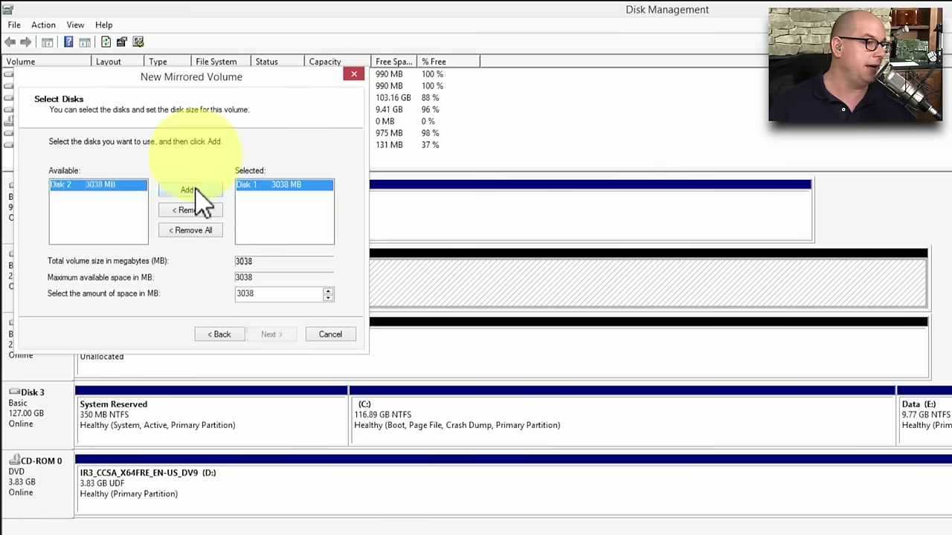
click(188, 190)
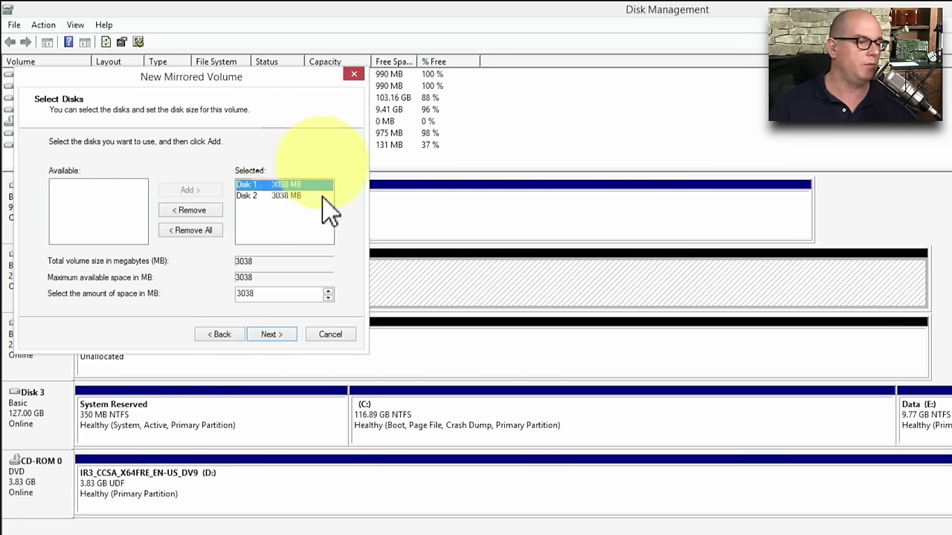
click(272, 335)
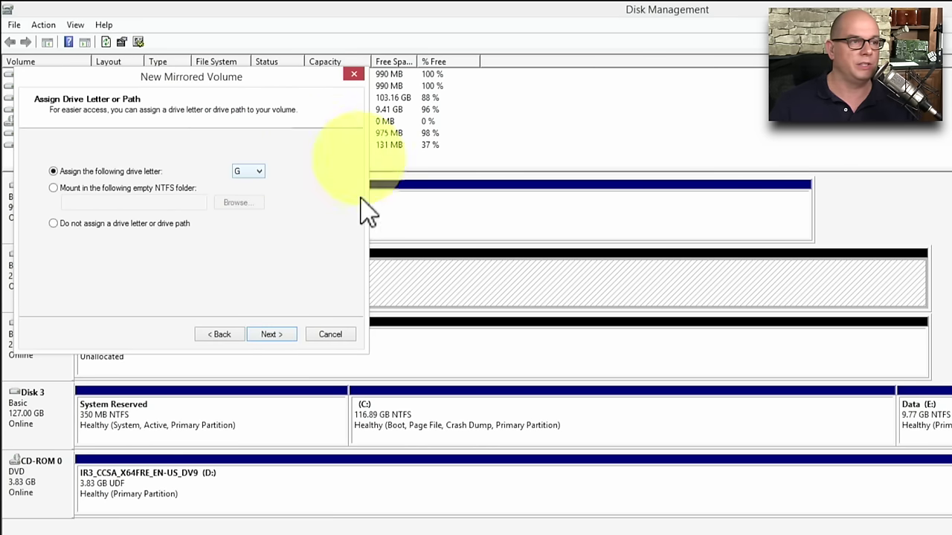
Step: Keep drive letter G and NTFS formatting, finish, and approve converting both disks to dynamic
click(284, 335)
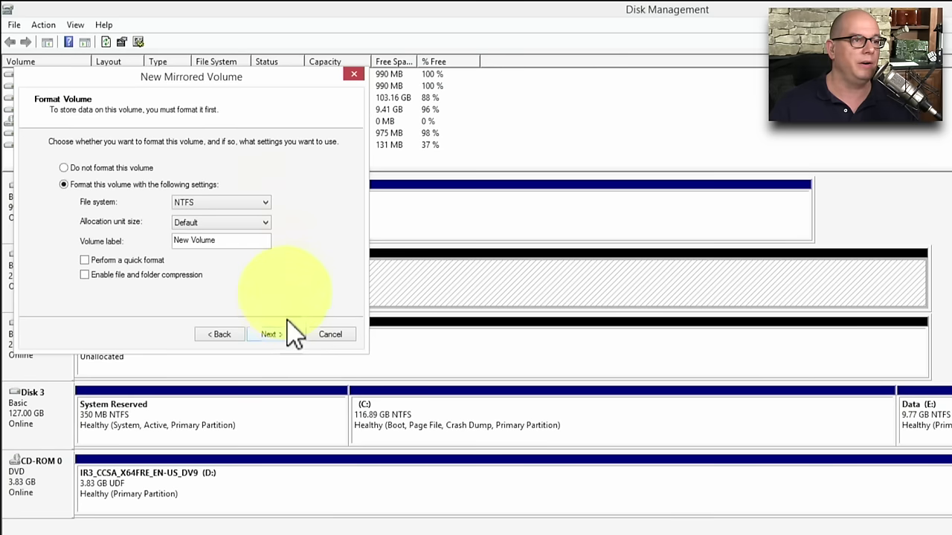
click(261, 335)
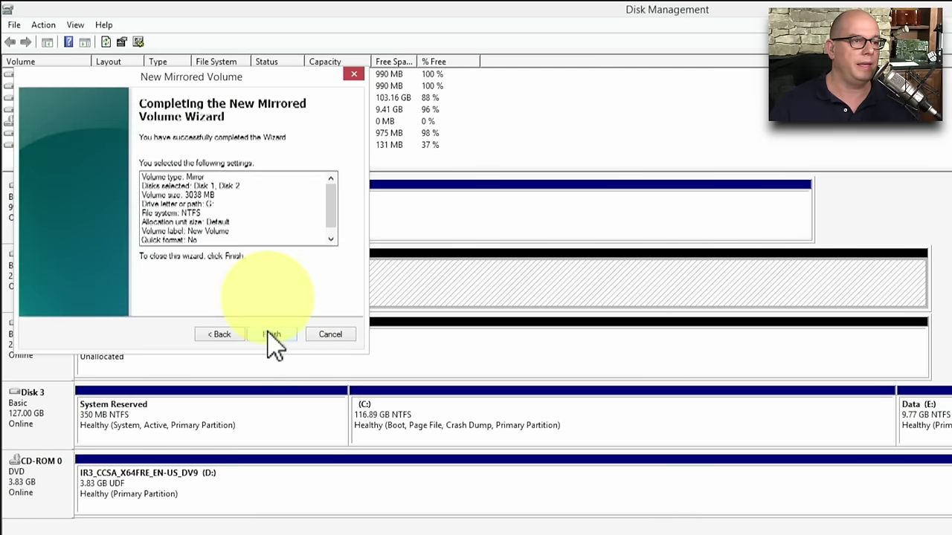
click(273, 336)
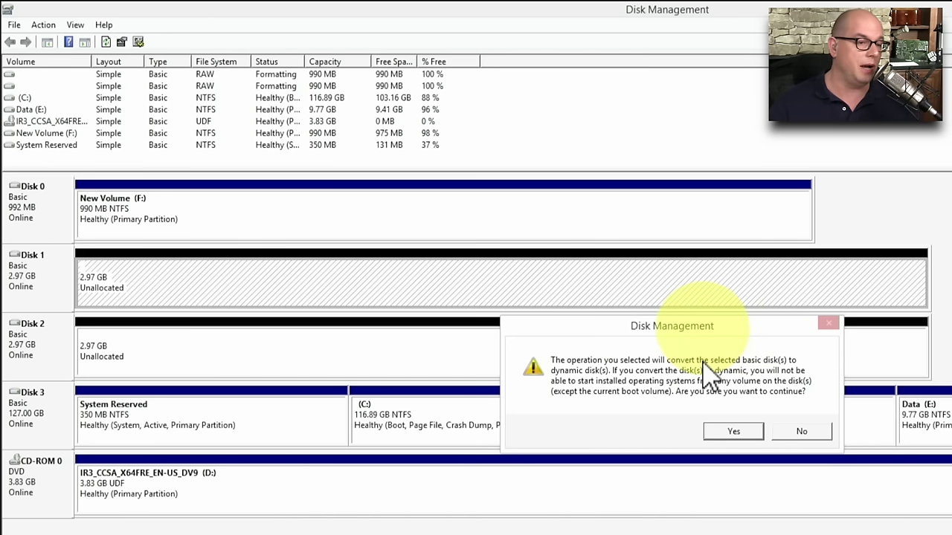
click(734, 433)
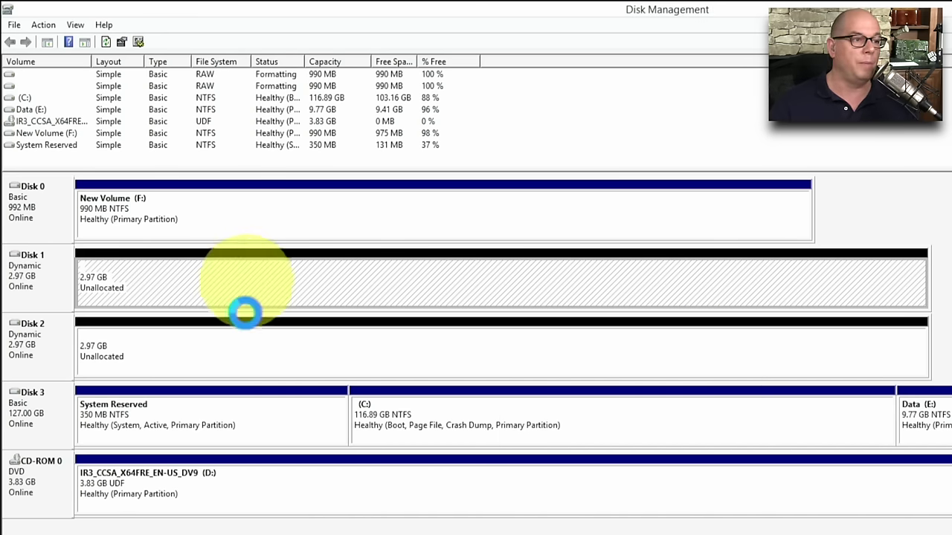